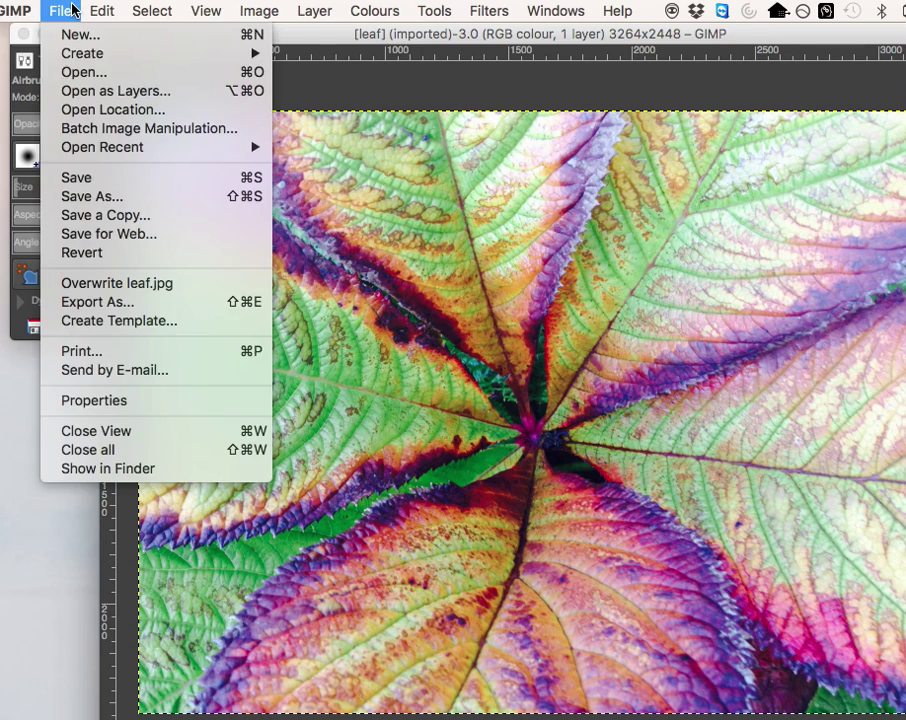
Step: Open the photo IMG_1934.jpg from the kettlewell folder and position its image window fully in view
left_click(75, 73)
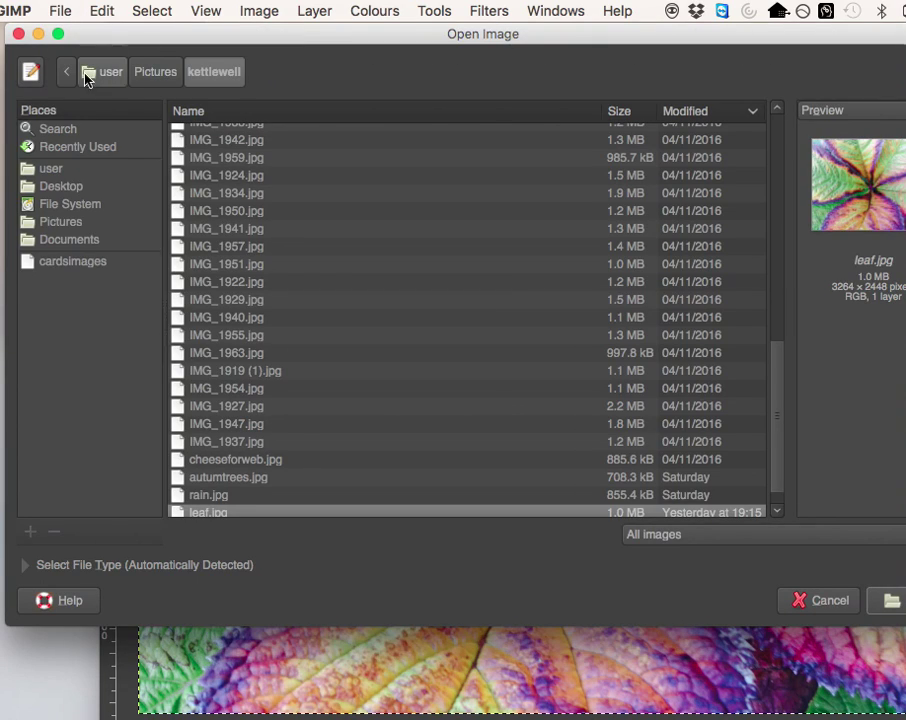
left_click(179, 210)
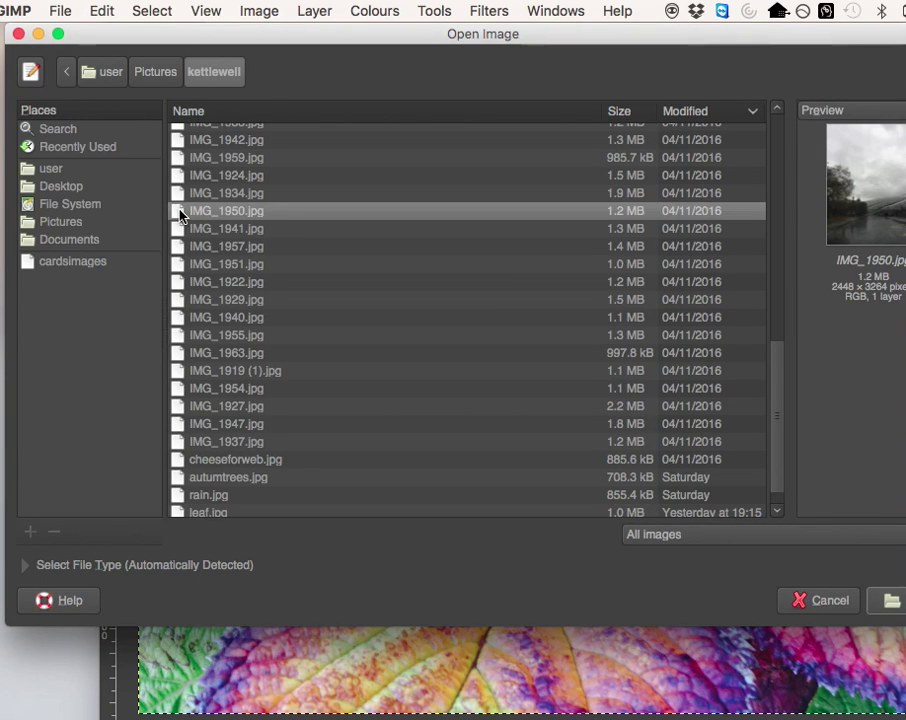
left_click(179, 194)
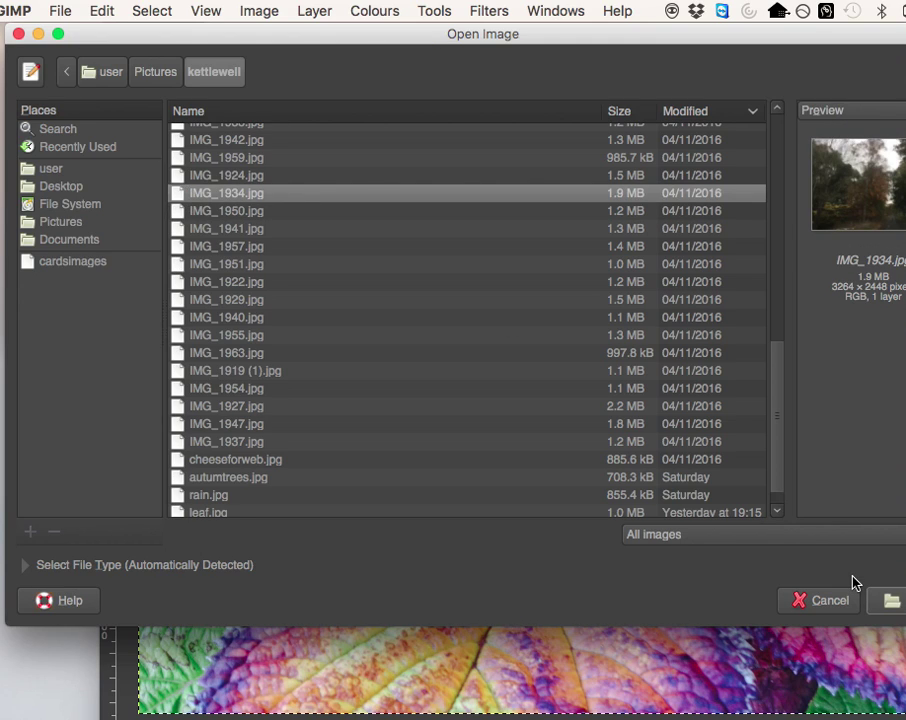
left_click_drag(845, 33, 764, 33)
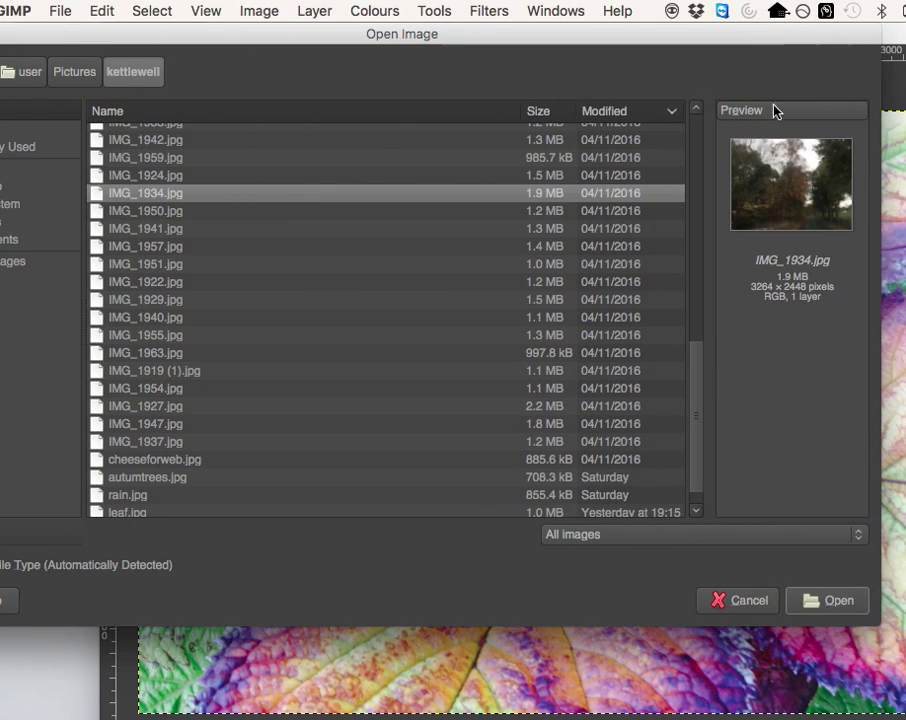
left_click(840, 601)
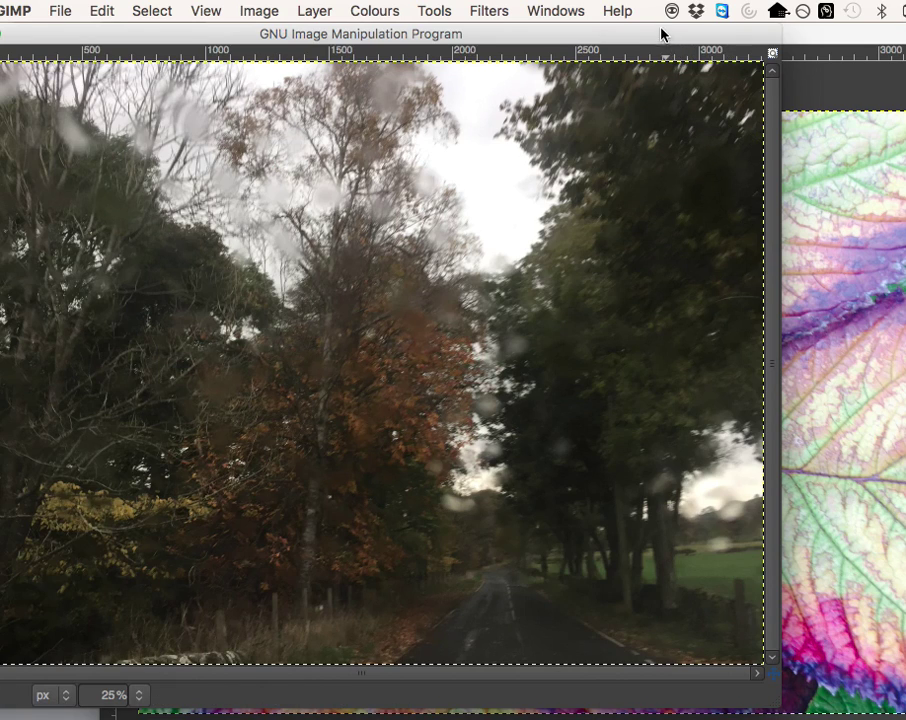
left_click_drag(661, 34, 760, 38)
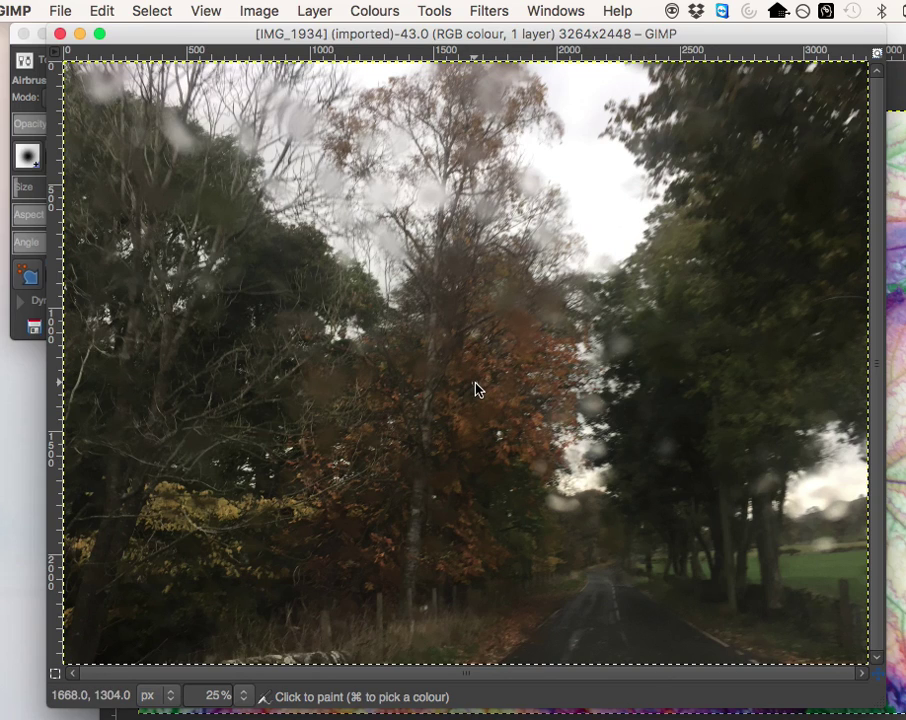
Step: Save a copy of the photo as rainday.xcf in the kettlewell folder, using the GIMP XCF image file filter
left_click(58, 12)
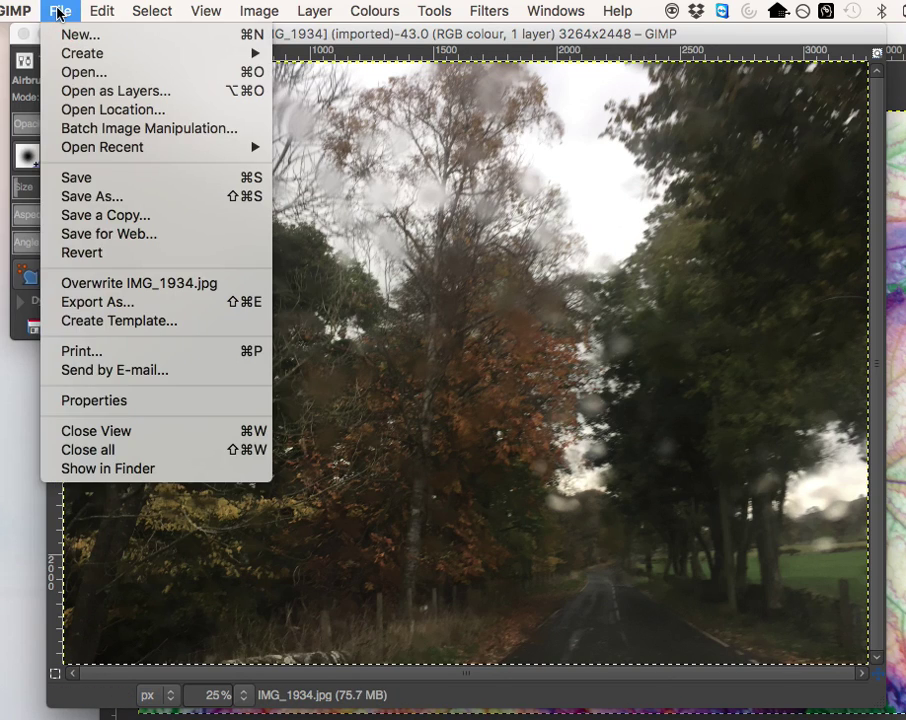
left_click(105, 216)
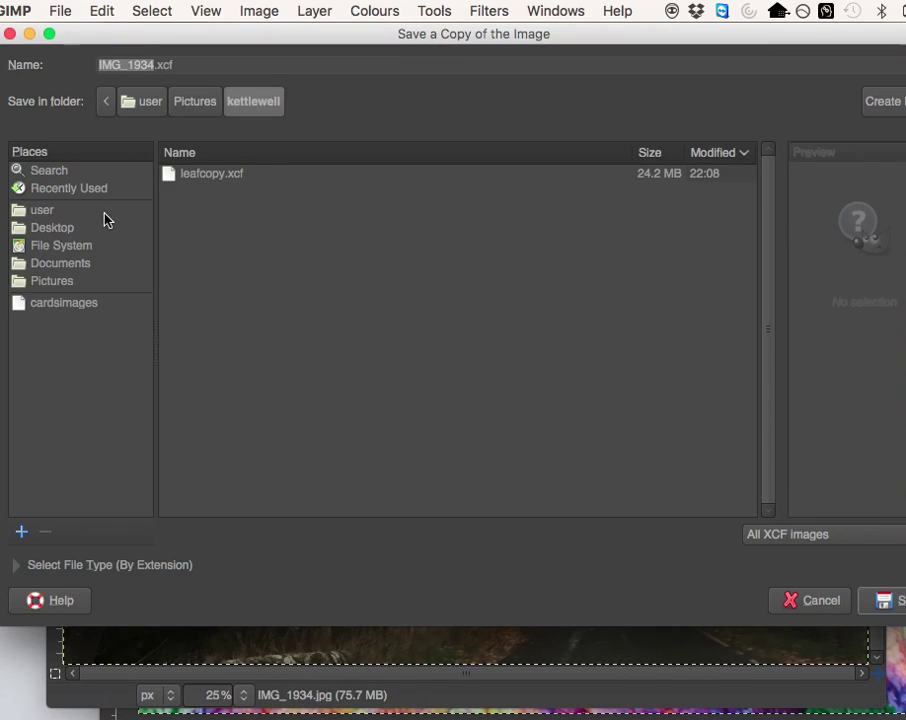
type("rainday")
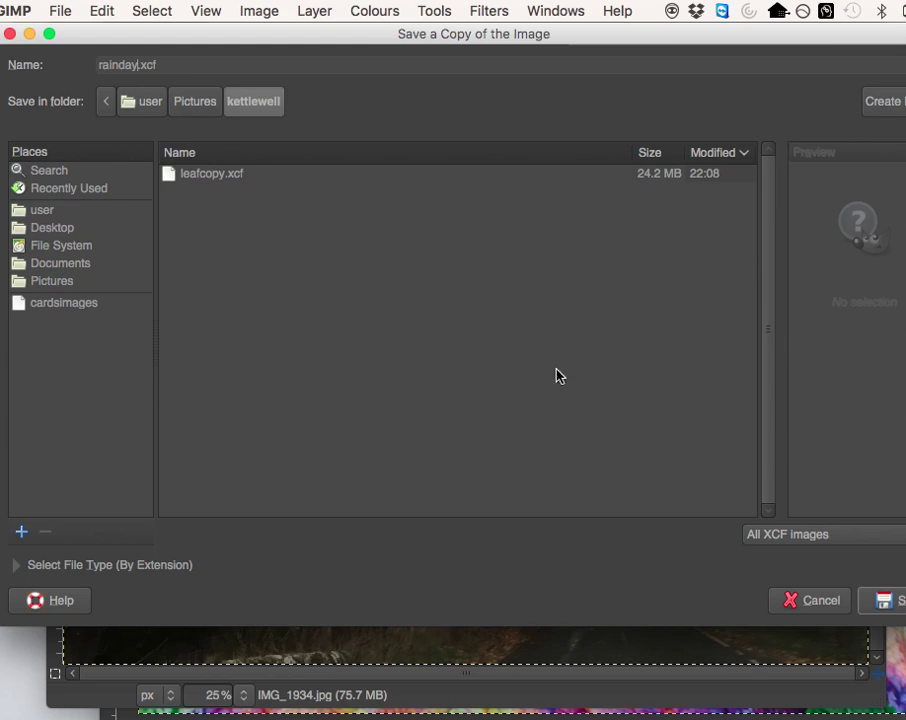
left_click(803, 538)
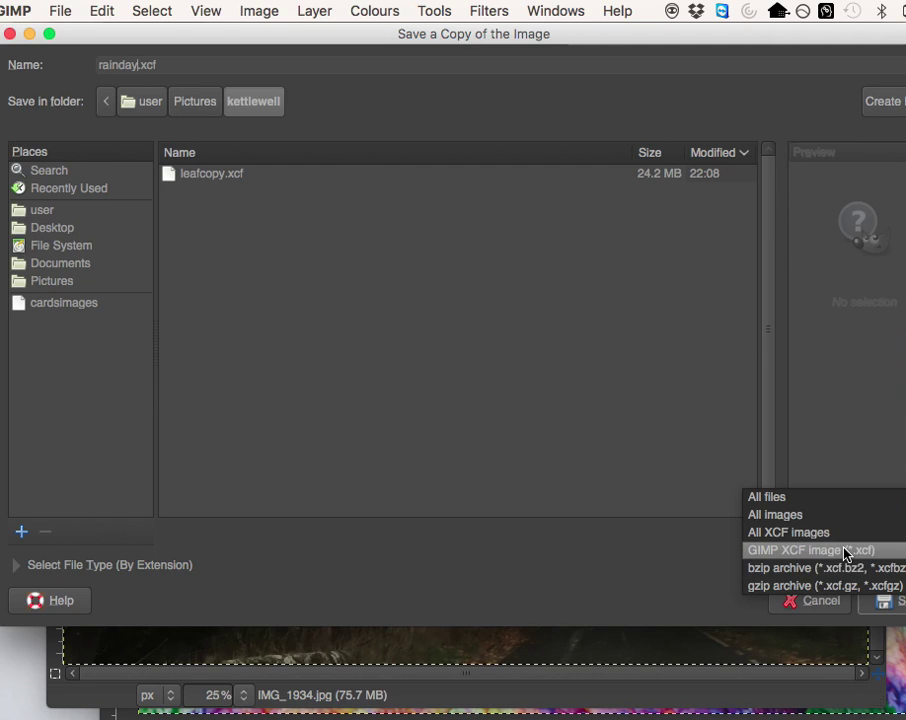
left_click(845, 551)
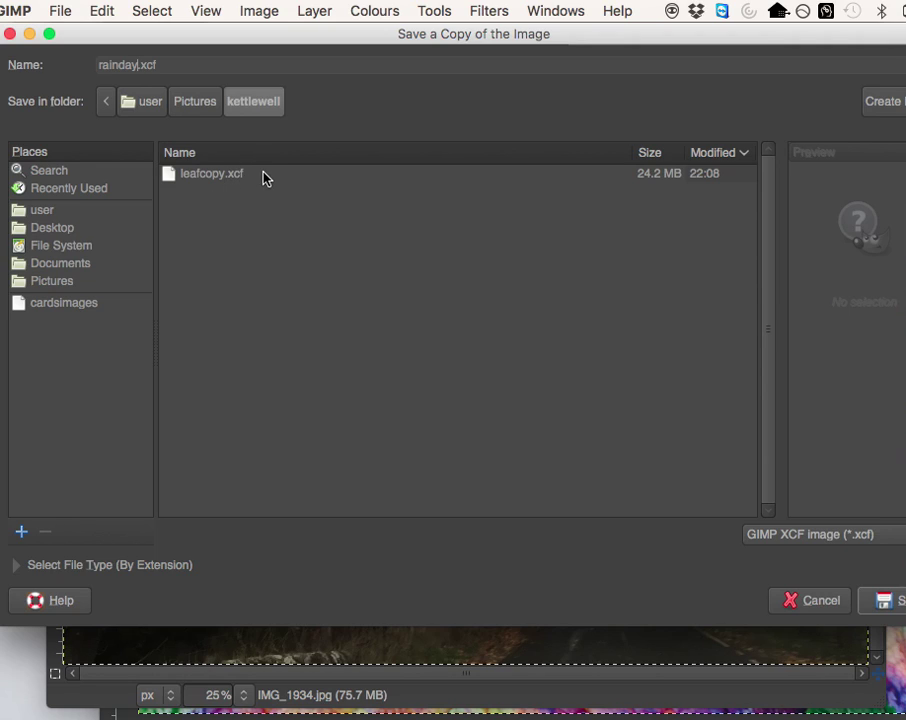
left_click(882, 601)
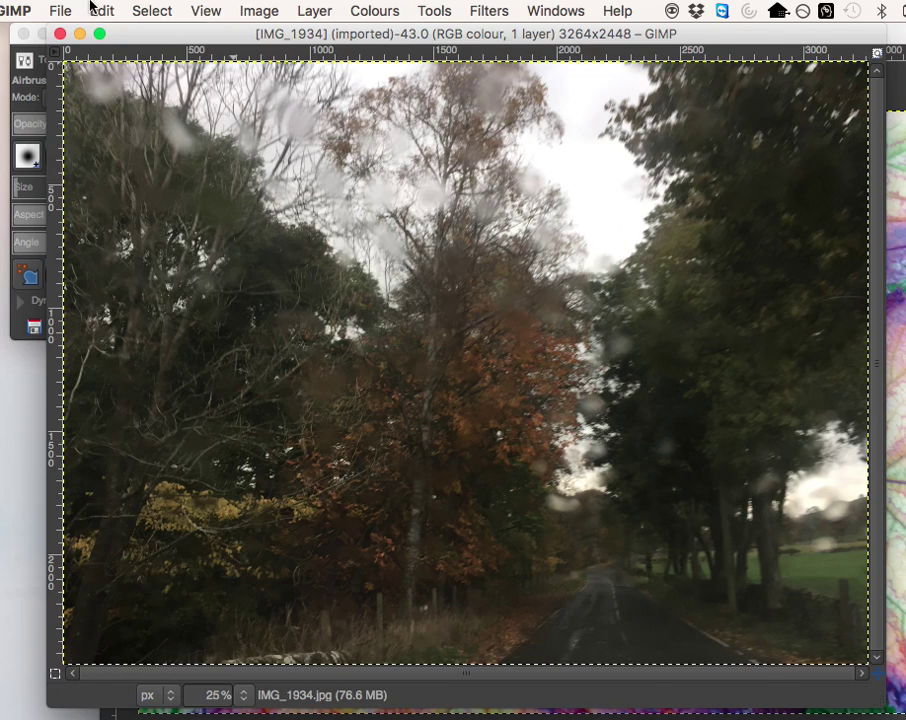
Step: Start a JPEG Save for Web export of the tree photo with the whole dialog in view and the preview shown
left_click(58, 12)
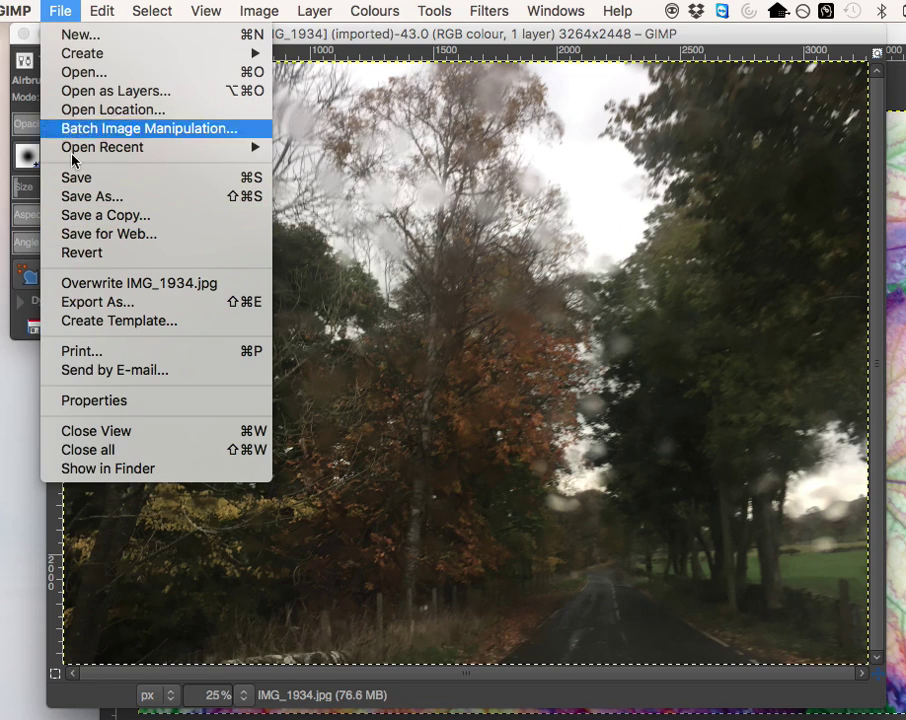
left_click(99, 236)
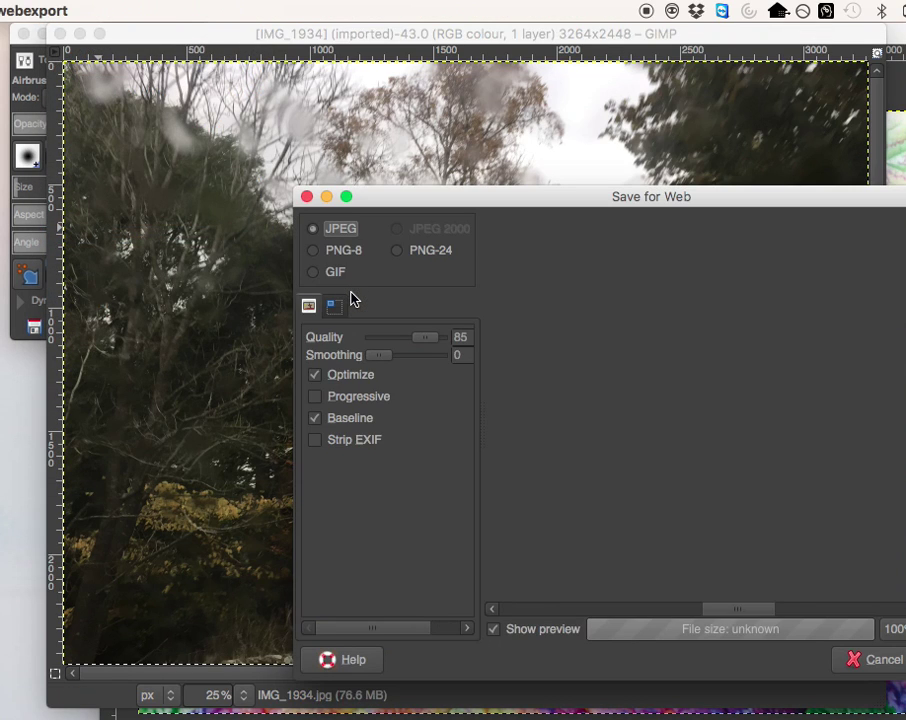
left_click_drag(451, 196, 301, 143)
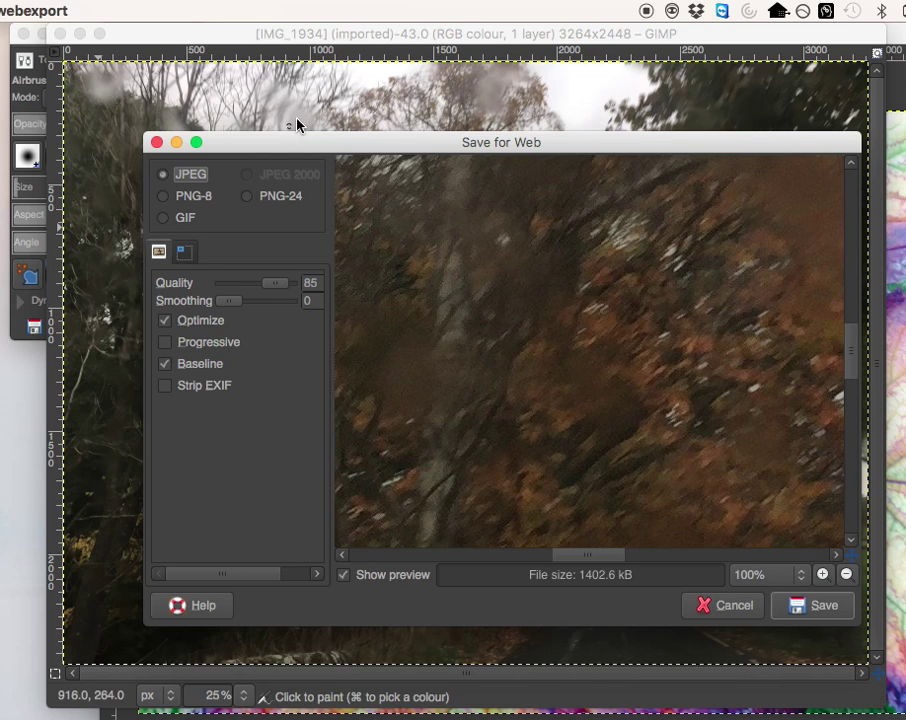
left_click_drag(289, 140, 279, 122)
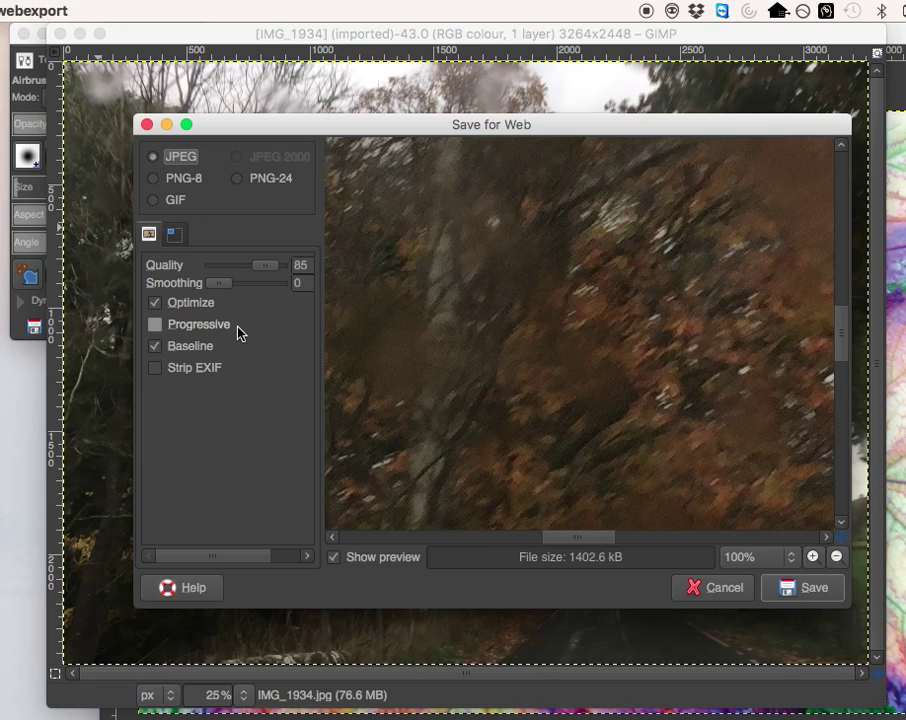
left_click(378, 563)
left_click(331, 562)
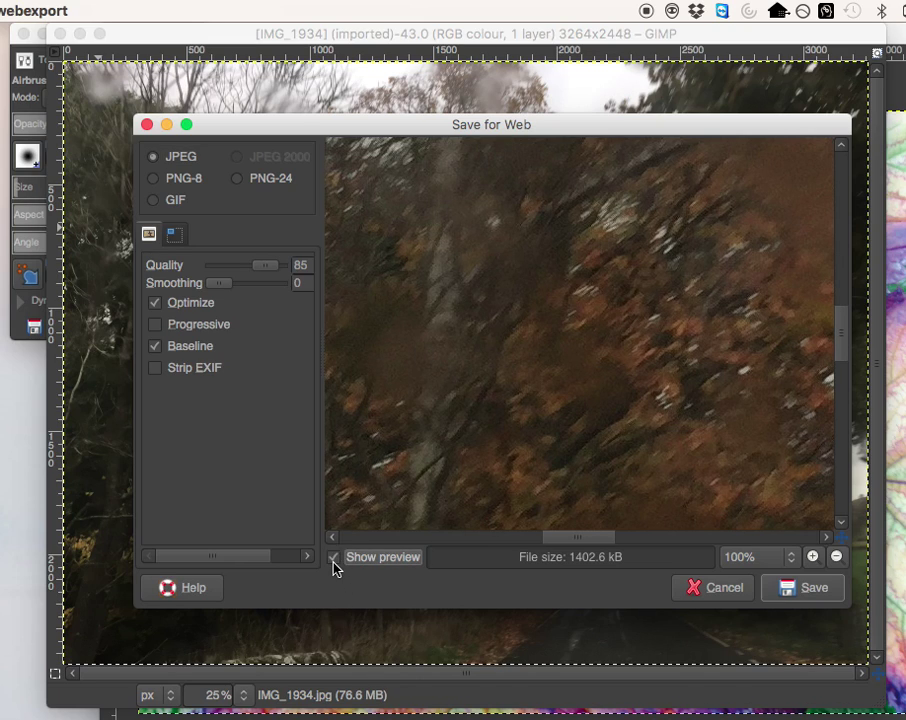
left_click(335, 562)
left_click(335, 563)
Step: Try different JPEG quality levels for the web export and settle on a quality of 78
left_click_drag(270, 271, 259, 268)
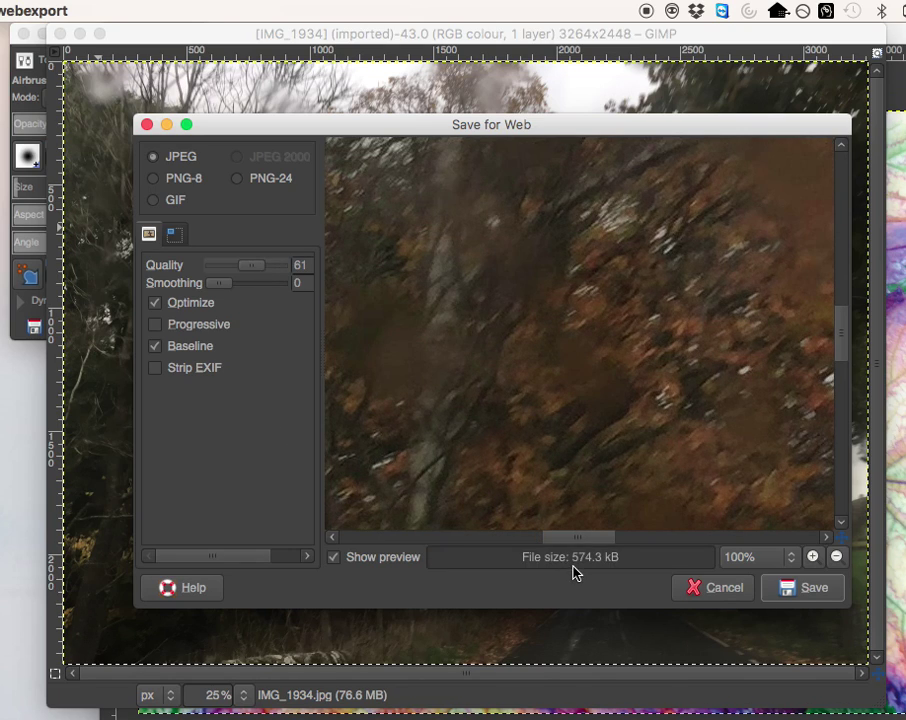
left_click_drag(255, 271, 262, 274)
left_click_drag(261, 275, 253, 278)
left_click_drag(263, 273, 268, 273)
Step: Set the export preview zoom to 25% and enable the Progressive option
left_click(791, 557)
left_click(787, 537)
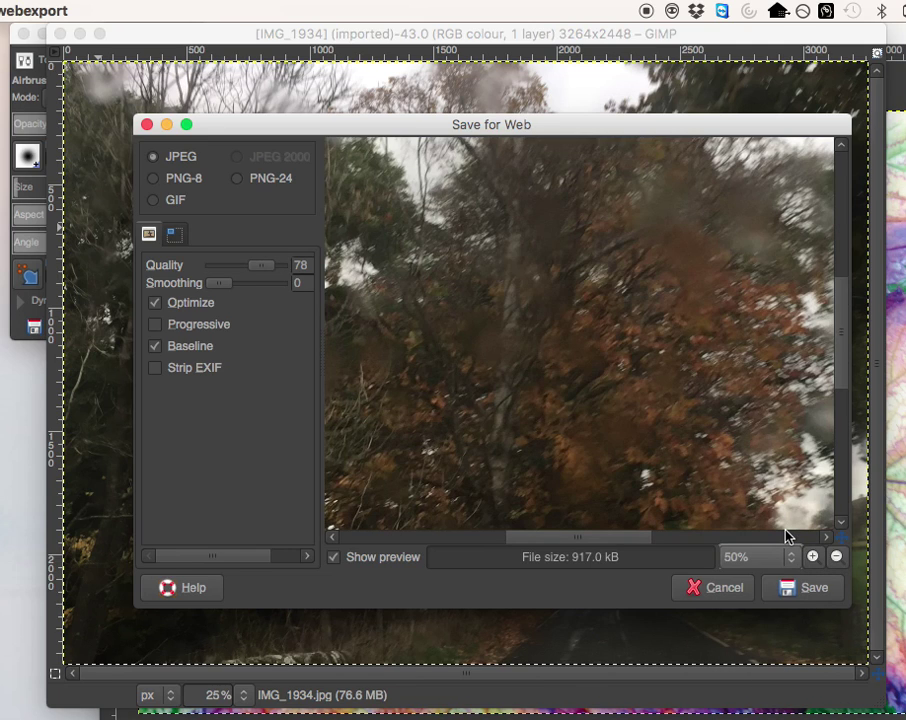
left_click(790, 556)
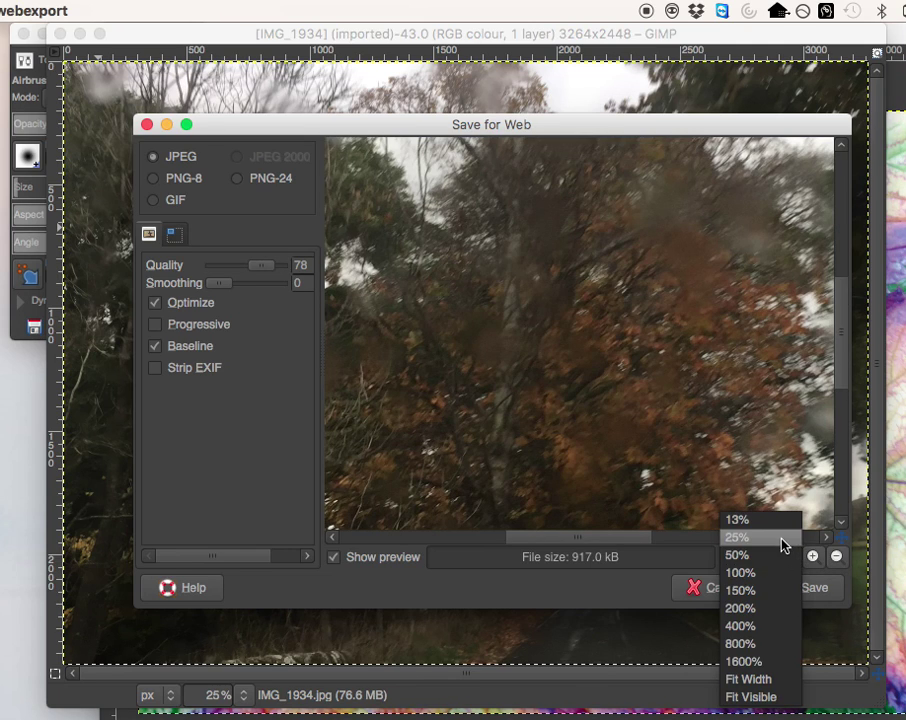
left_click(781, 535)
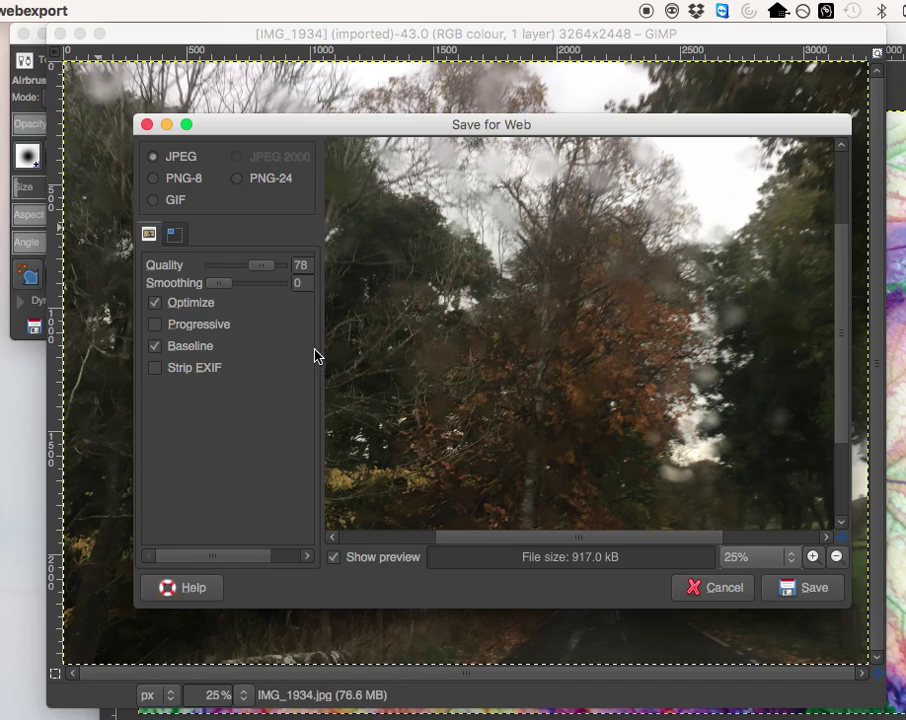
left_click(155, 326)
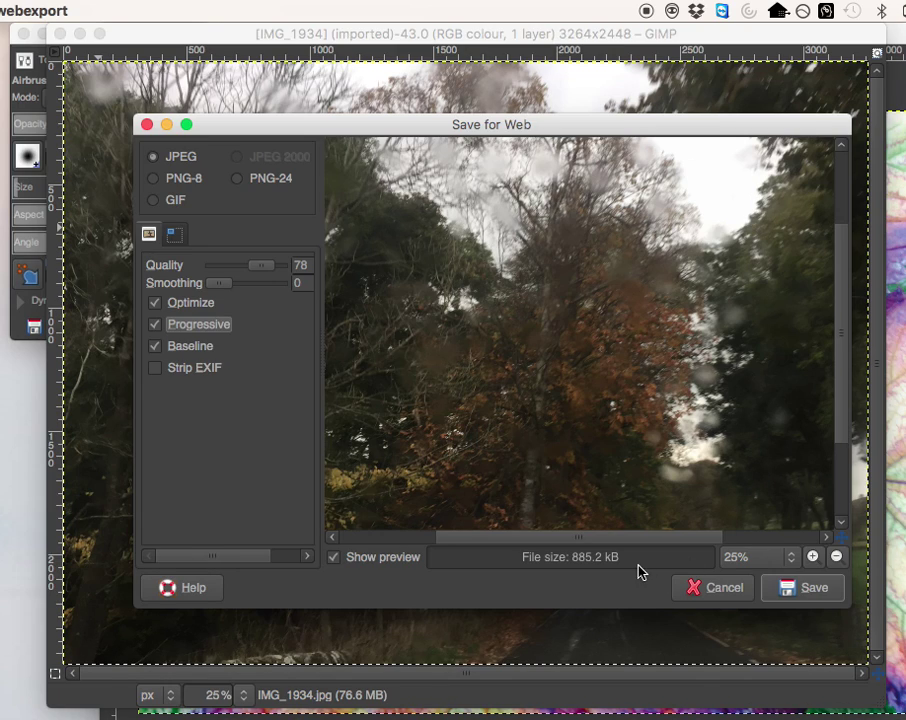
Step: Proceed to saving the web export, naming it rainydaytree.jpg and choosing the kettlewell folder
left_click(800, 590)
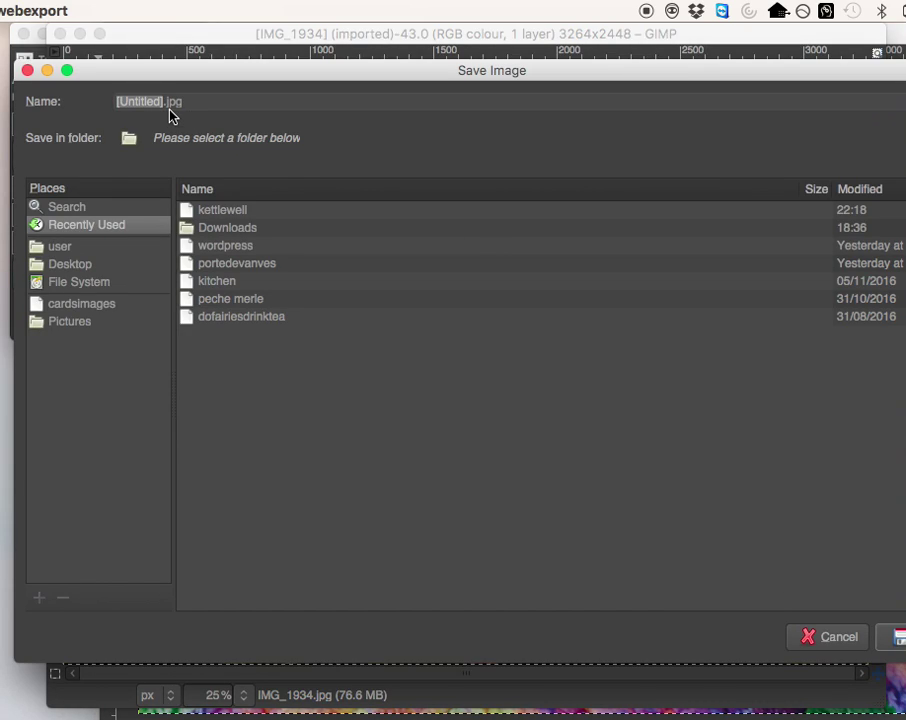
type("rainydaytree")
double_click(226, 212)
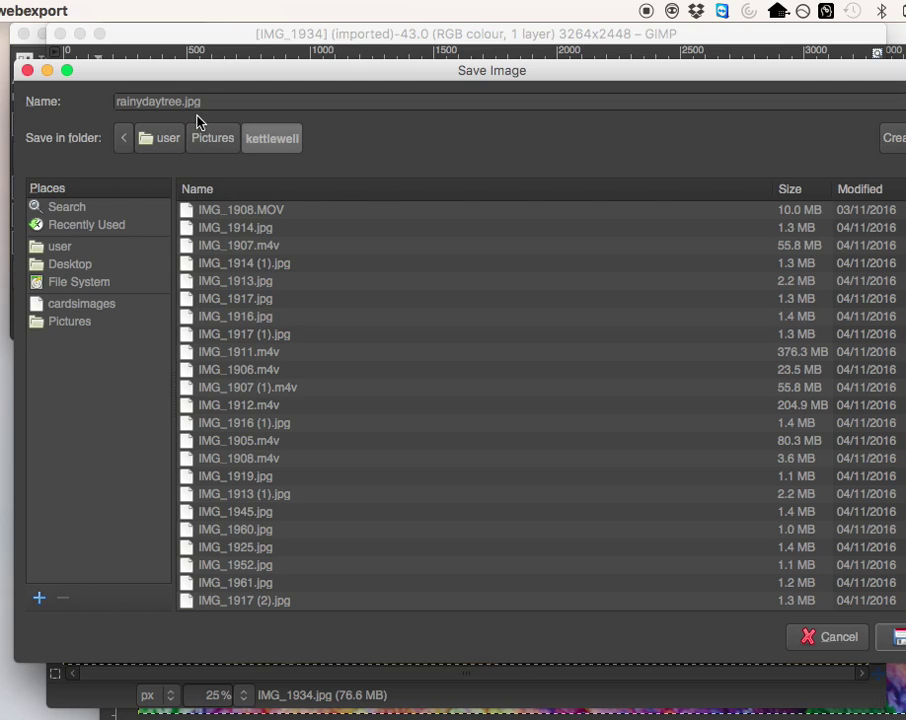
left_click(218, 356)
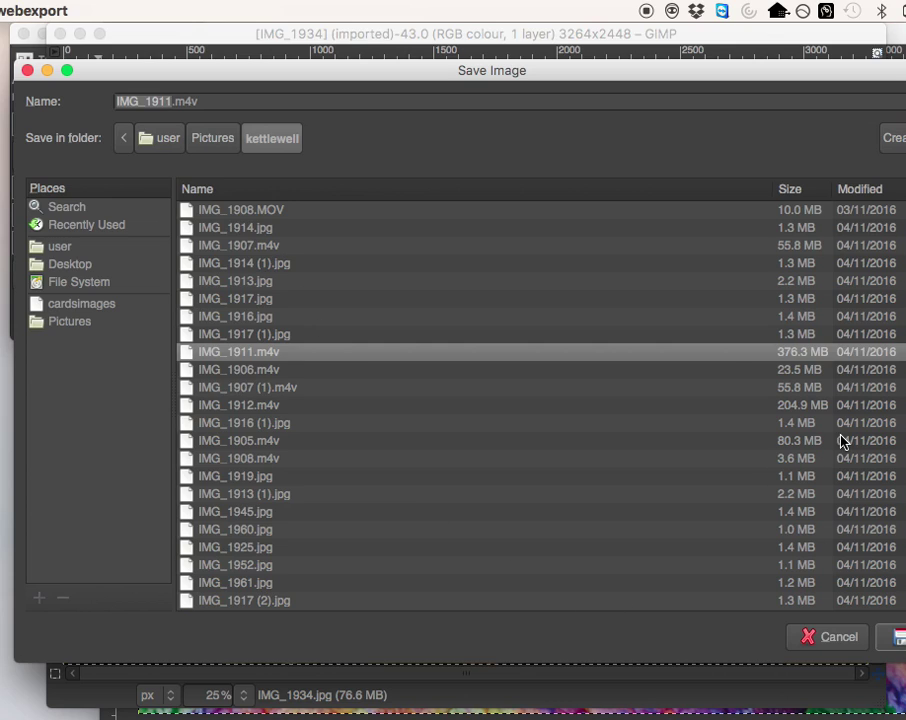
left_click(895, 638)
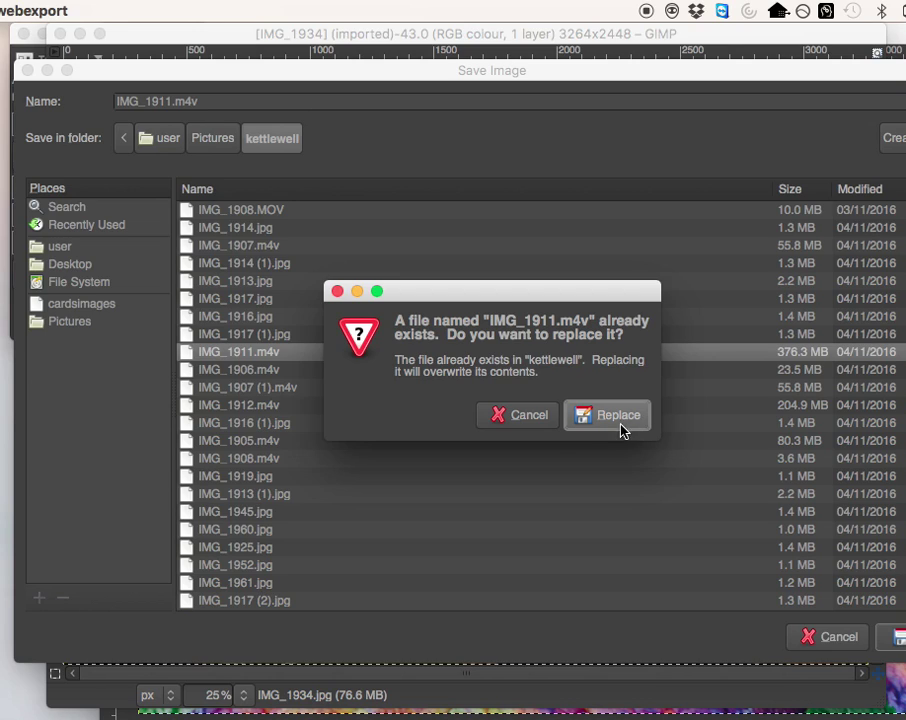
left_click(520, 415)
Step: Replace the export's file name with rainyday.jpg and save it in the kettlewell folder
left_click_drag(214, 103, 110, 95)
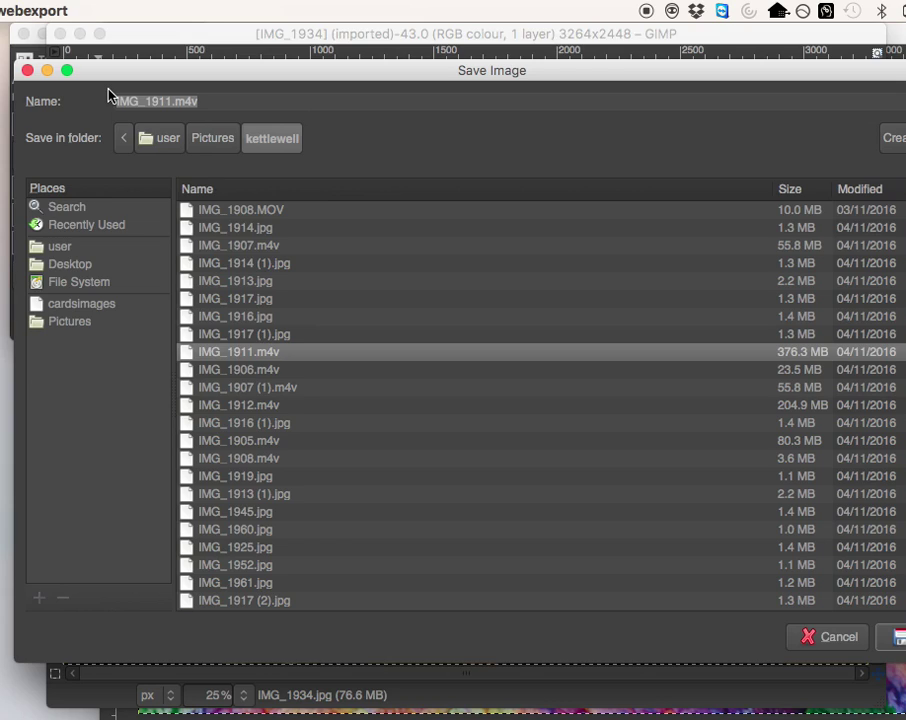
type("rainyday.")
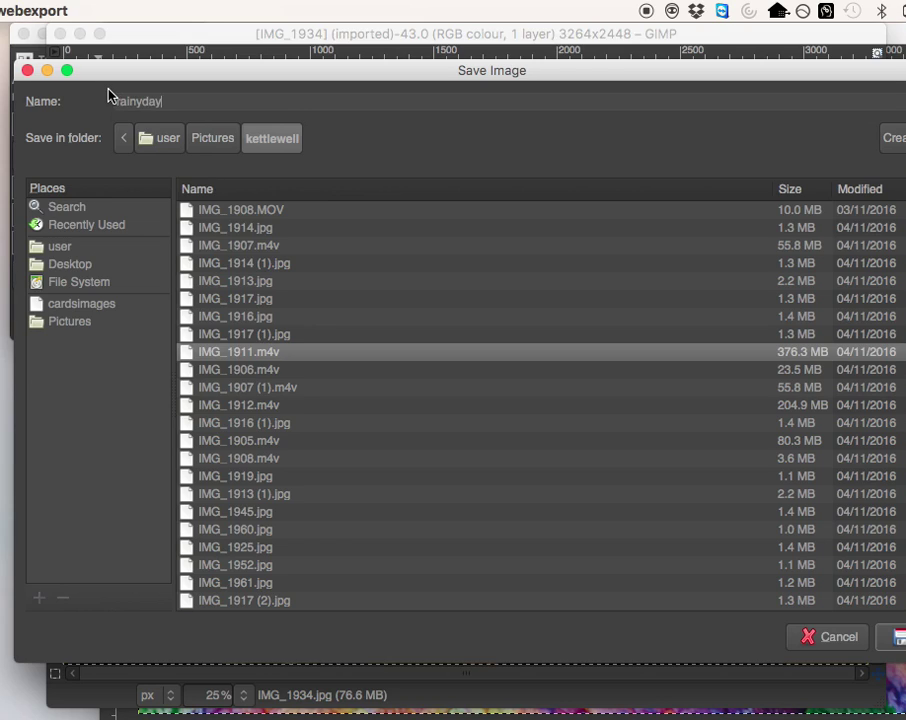
type("jpg")
key("Return")
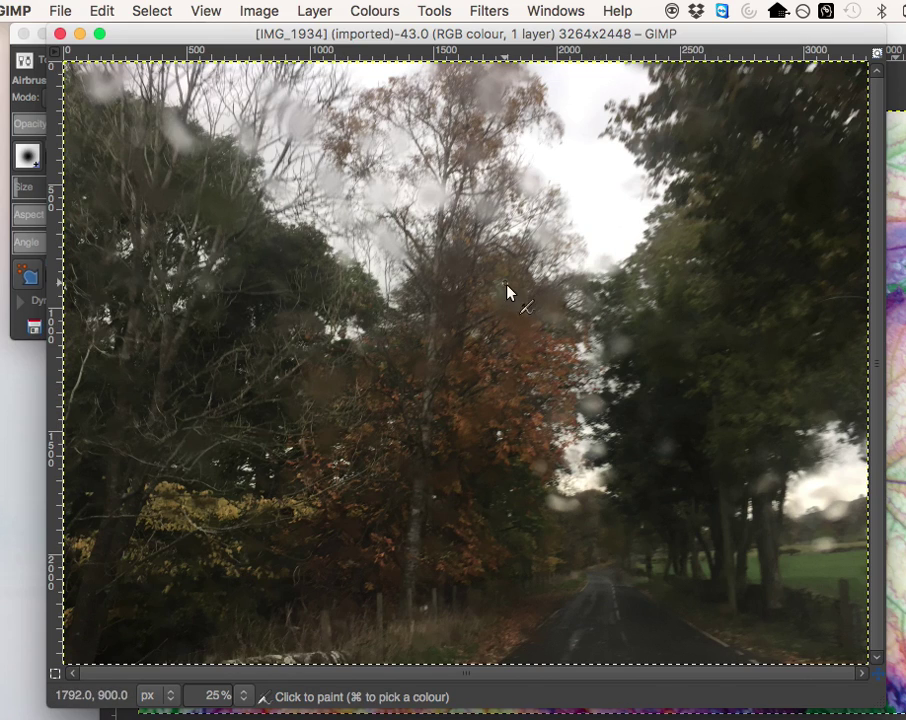
Step: Bring up the file commands for the tree photo
left_click(66, 10)
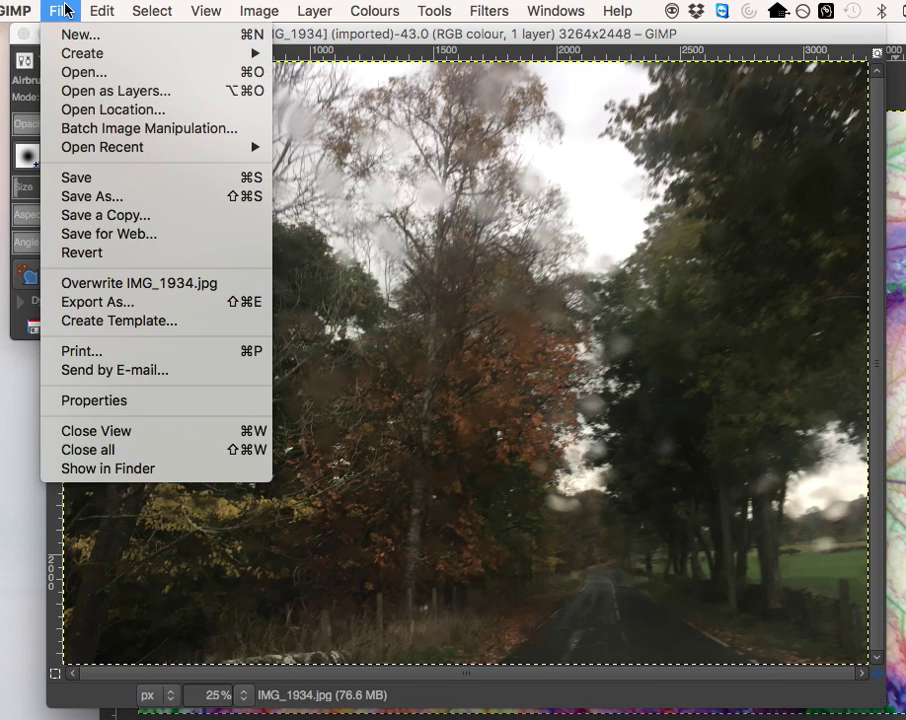